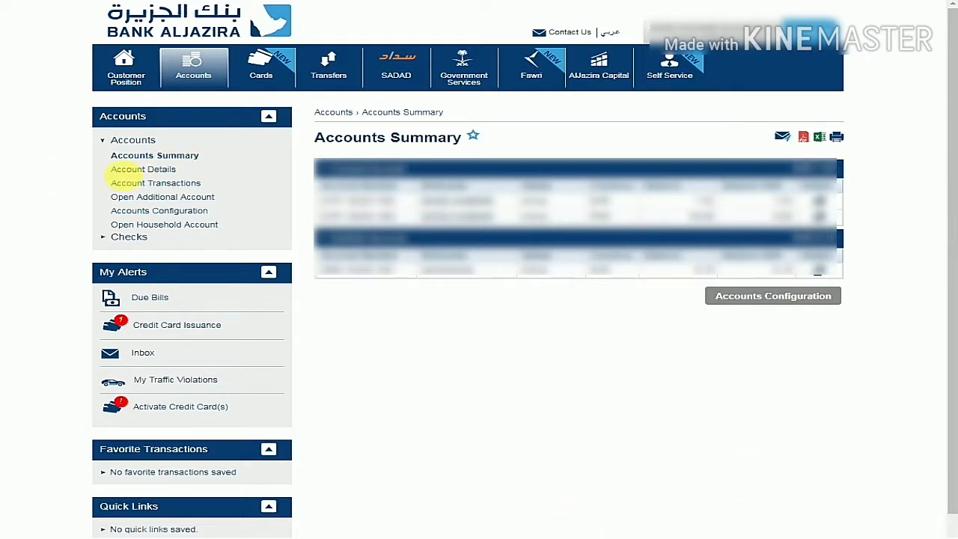
Open Add New Fawri Beneficiary from the Fawri Management menu
mouse_move(545, 88)
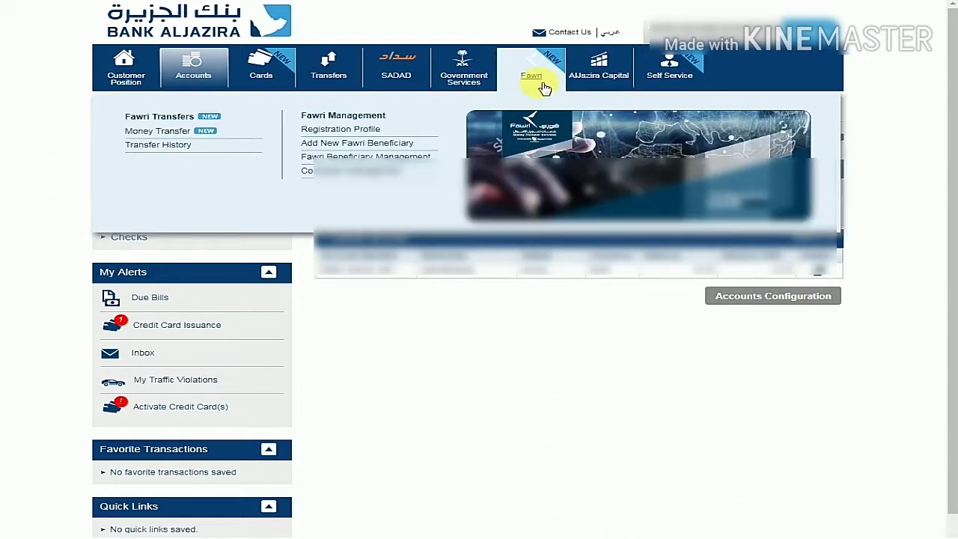
left_click(419, 148)
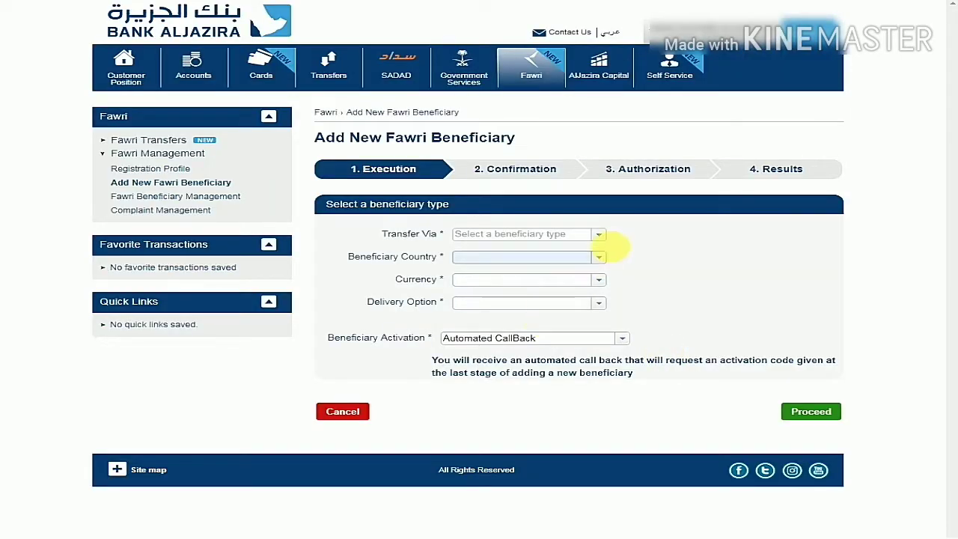
Choose Direct Bank Deposit to Pakistan through partner UNITED BANK LIMITED
left_click(605, 238)
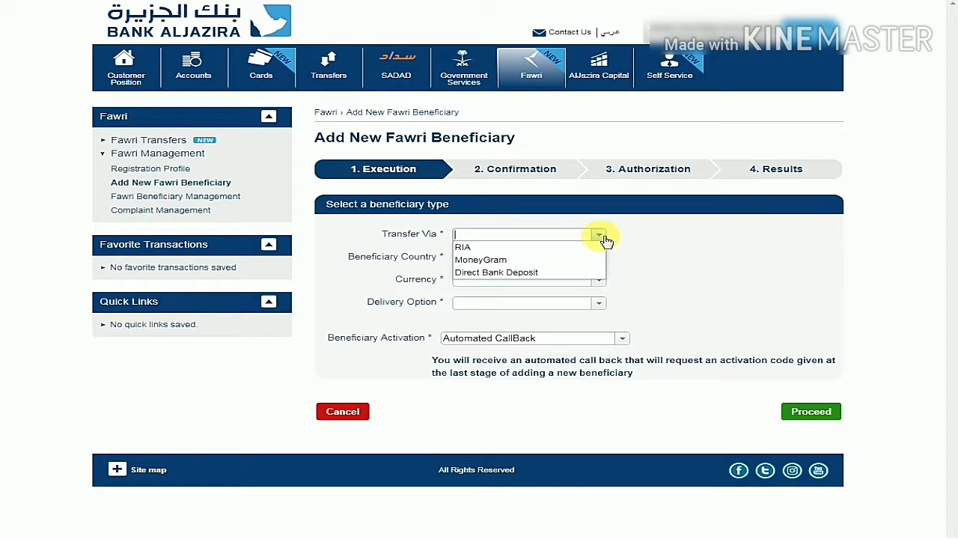
left_click(550, 274)
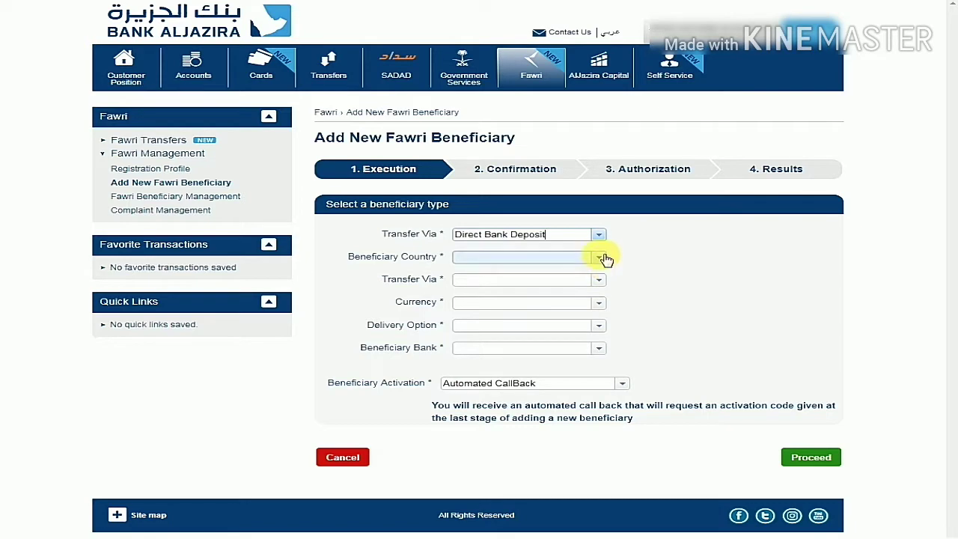
left_click(603, 259)
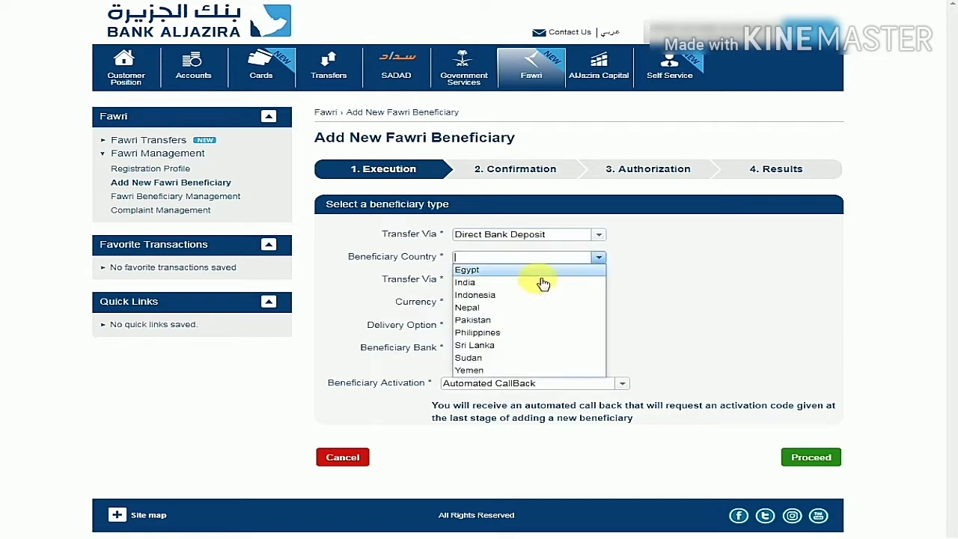
left_click(482, 321)
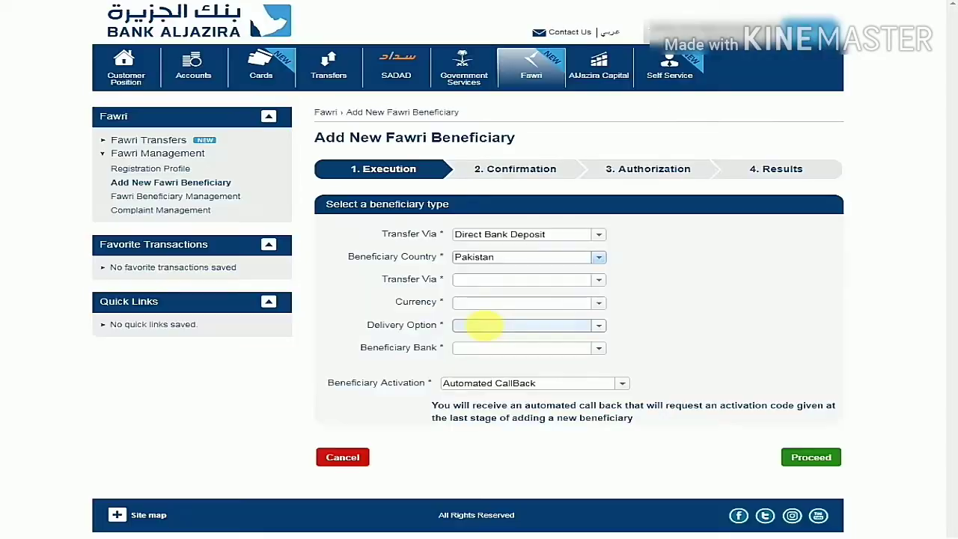
left_click(600, 280)
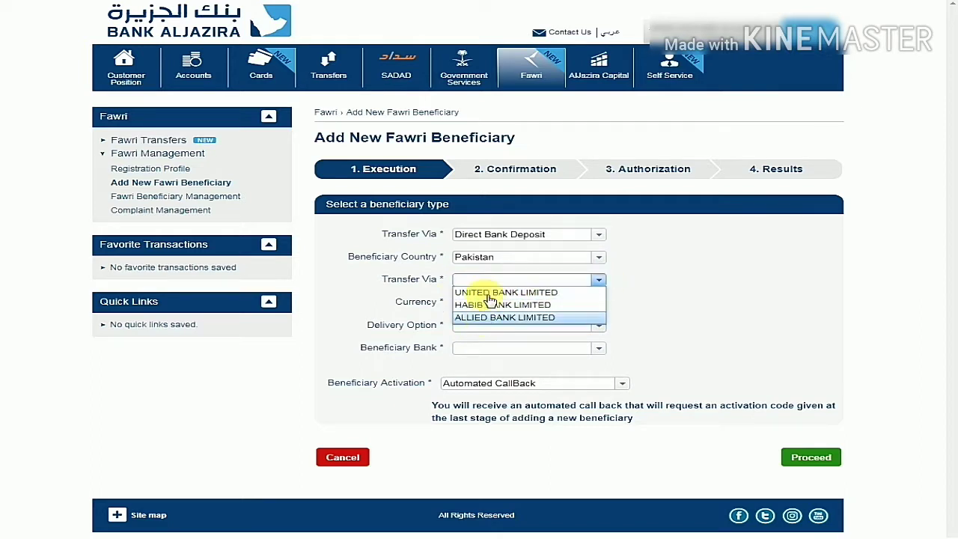
left_click(573, 293)
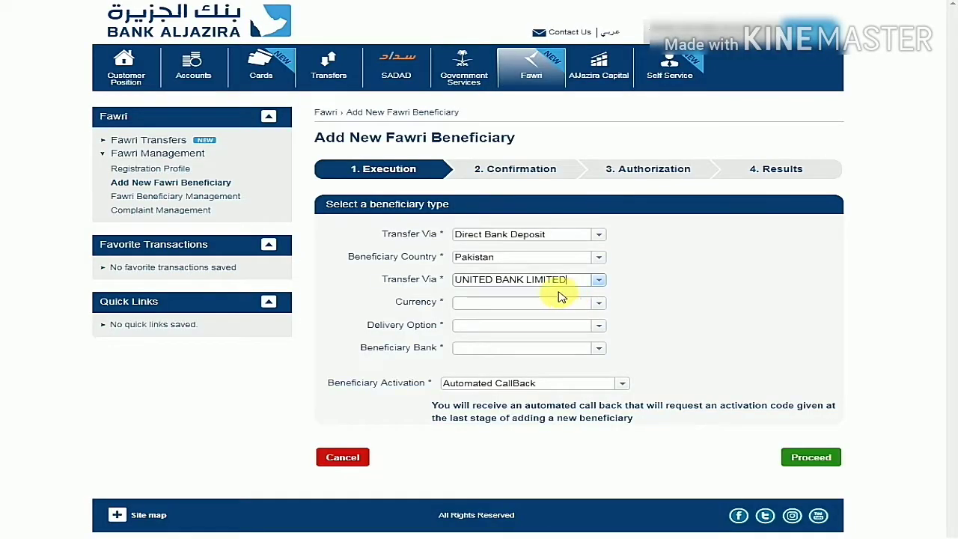
Set currency PAKISTANI RUPEES, delivery BANK DEPOSIT and beneficiary bank UNITED BANK LTD
left_click(599, 302)
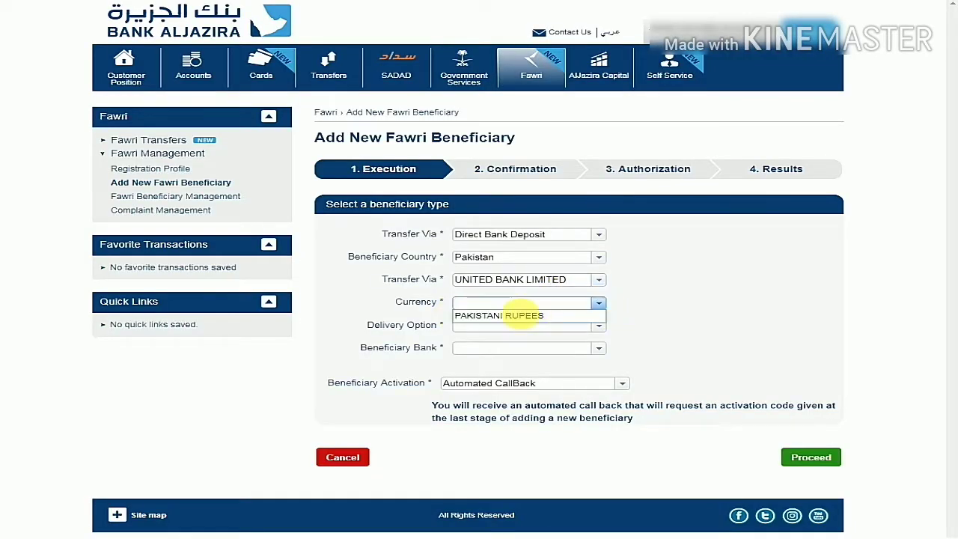
left_click(592, 317)
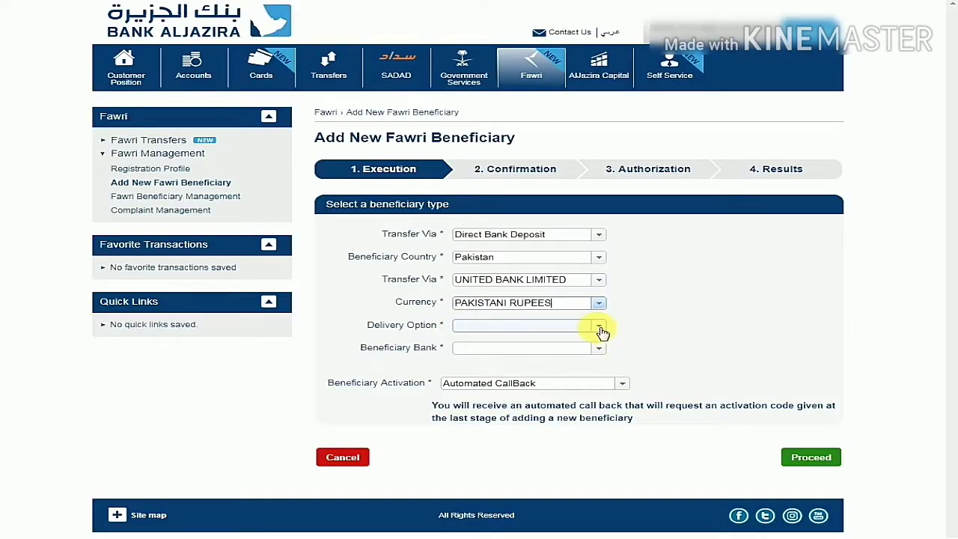
left_click(599, 327)
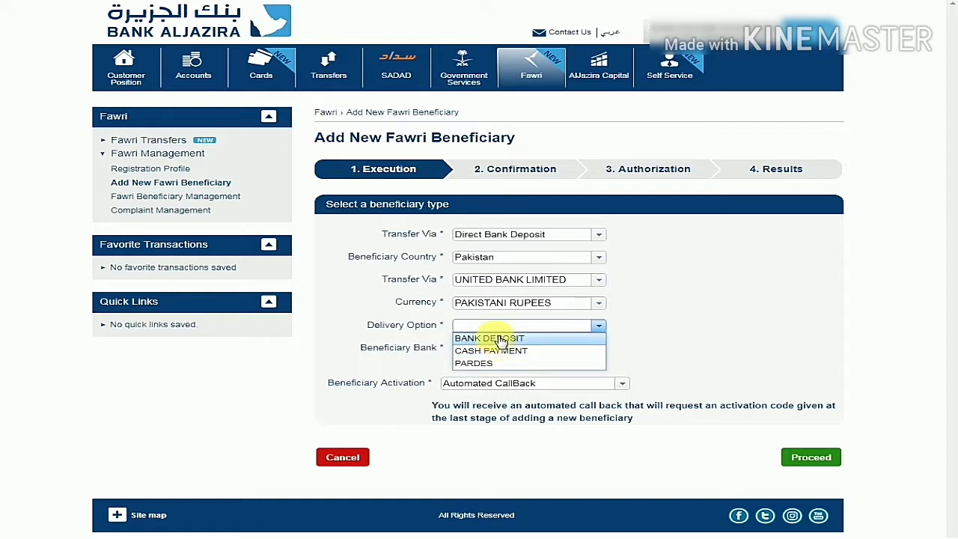
left_click(584, 342)
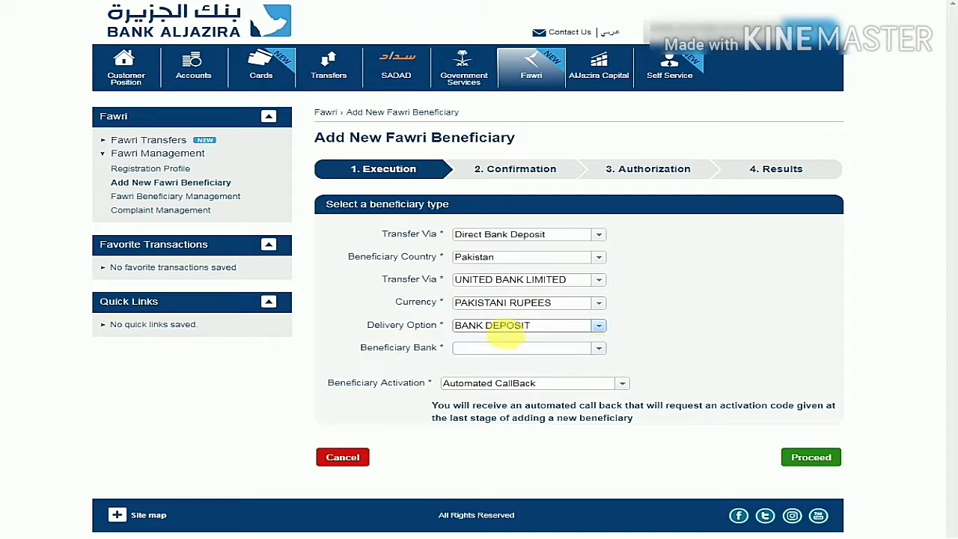
left_click(605, 349)
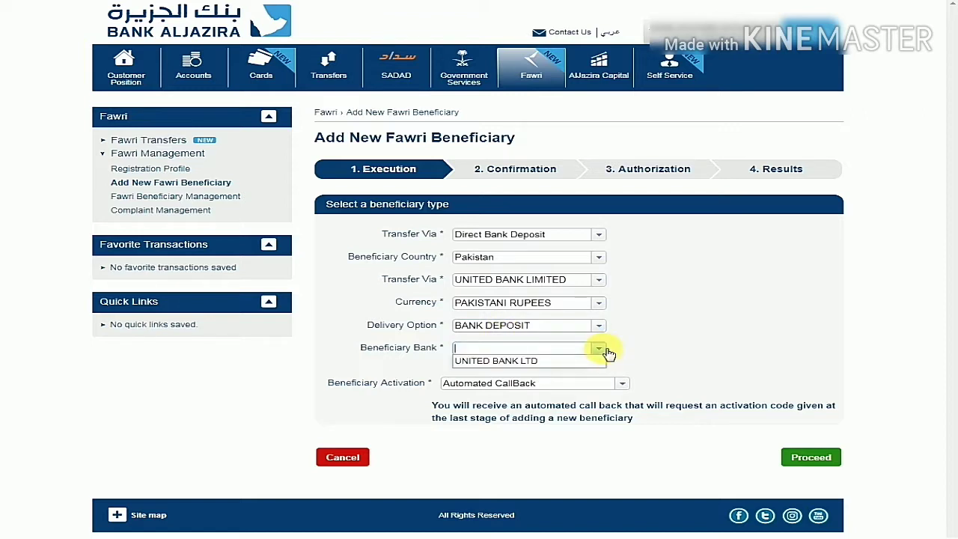
left_click(584, 364)
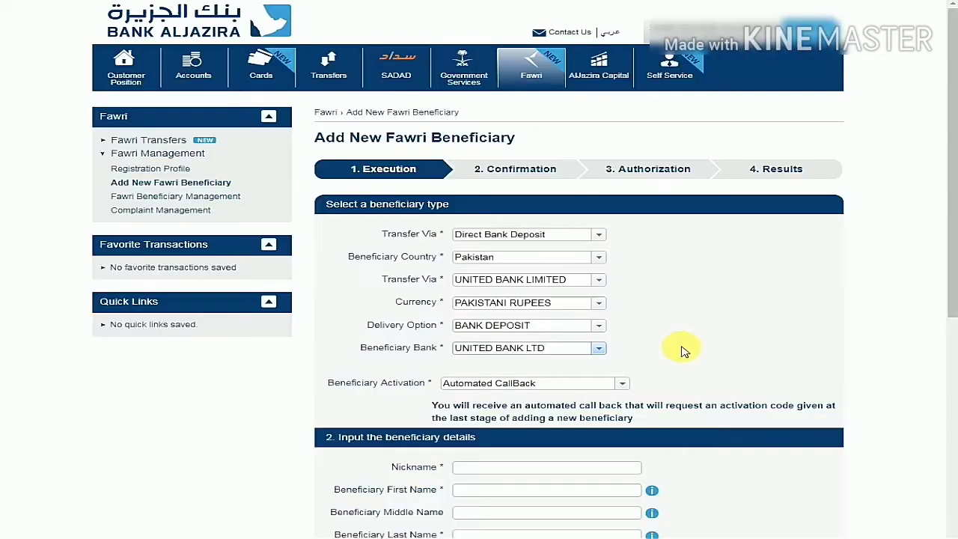
Enter the beneficiary's nickname and first name
scroll(684, 351, "down", 3)
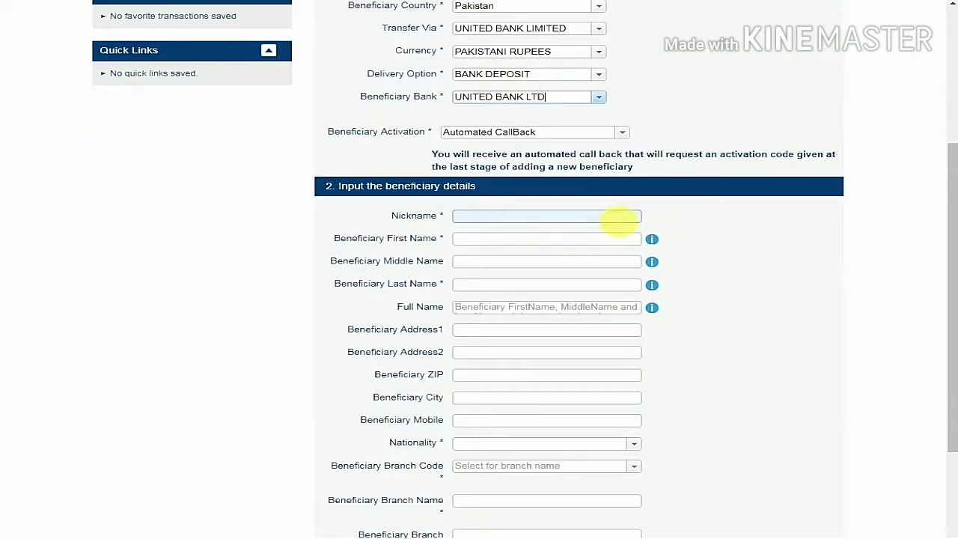
left_click(618, 217)
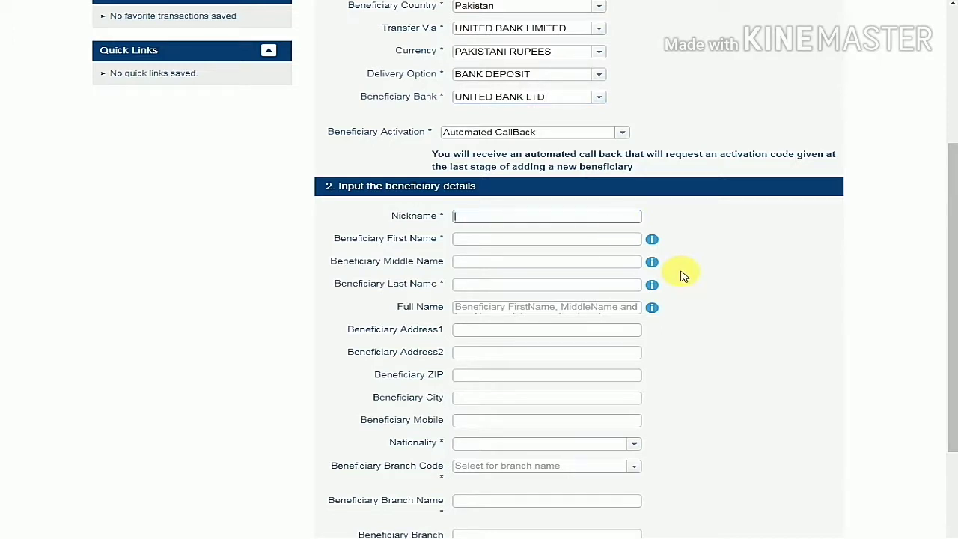
type("A")
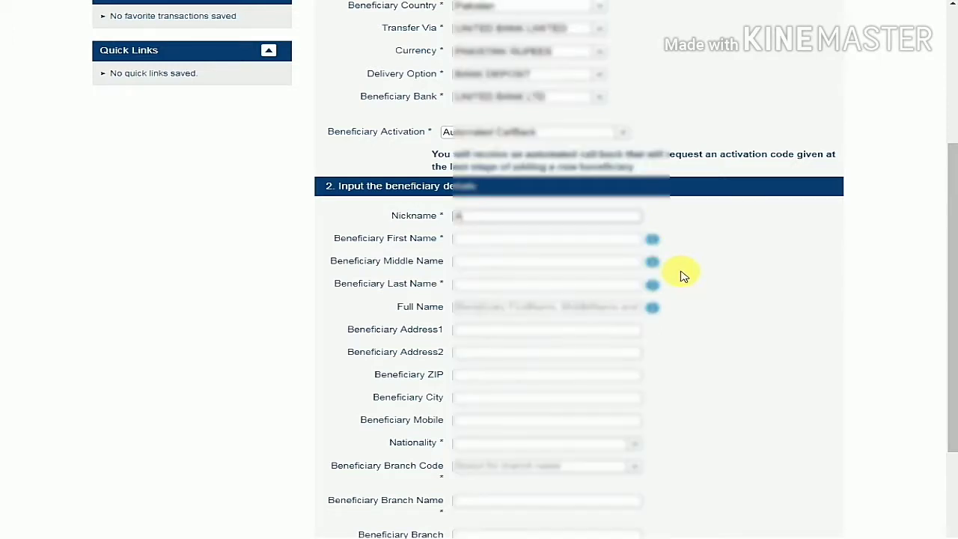
type("rd")
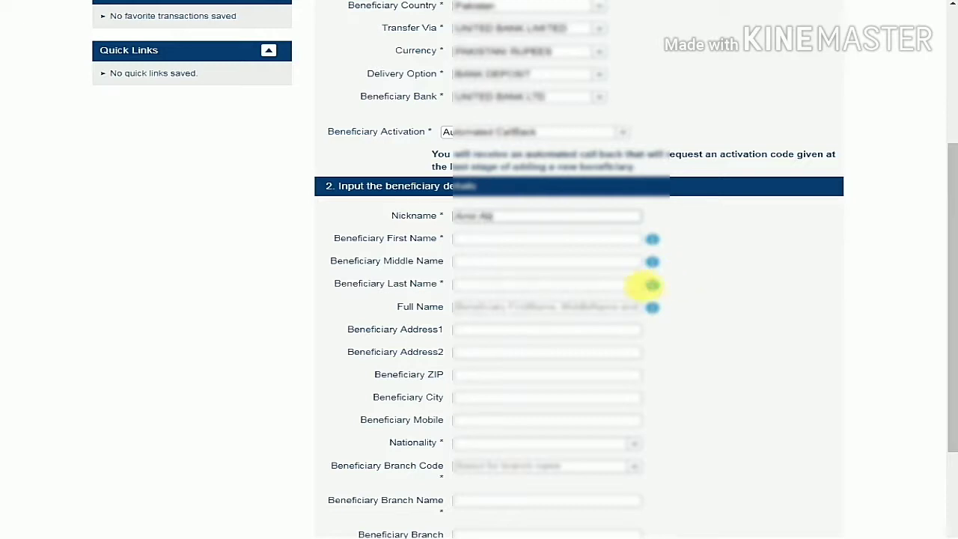
left_click(518, 243)
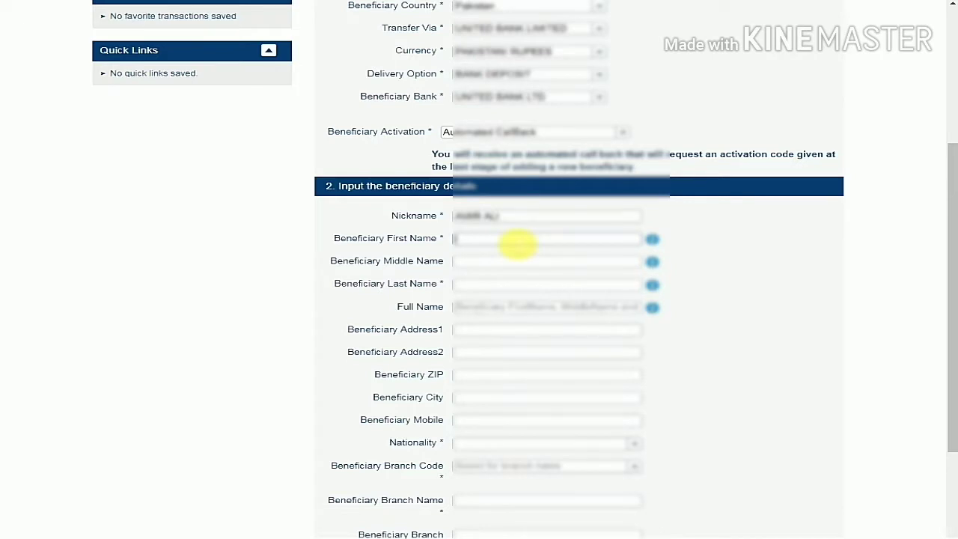
Enter the beneficiary's middle name, correcting it, and last name
left_click(474, 260)
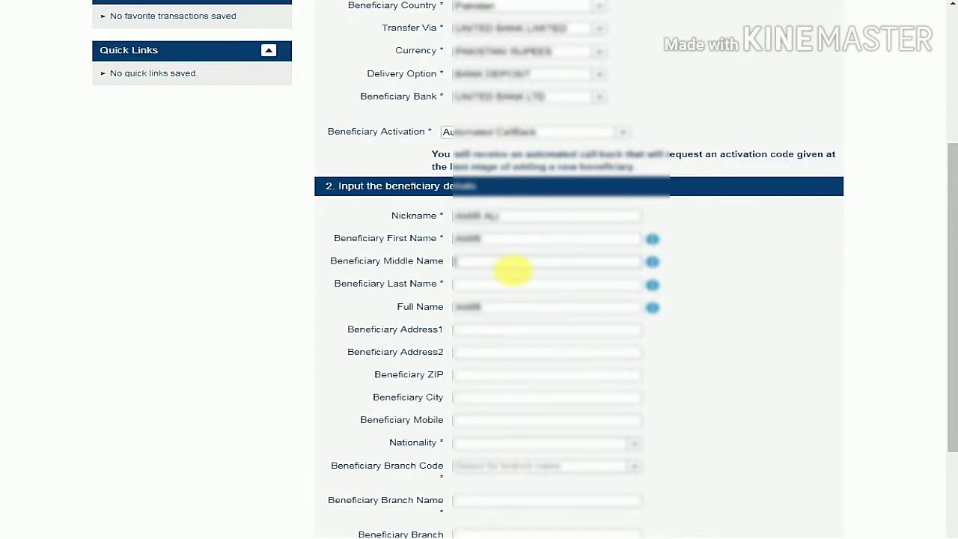
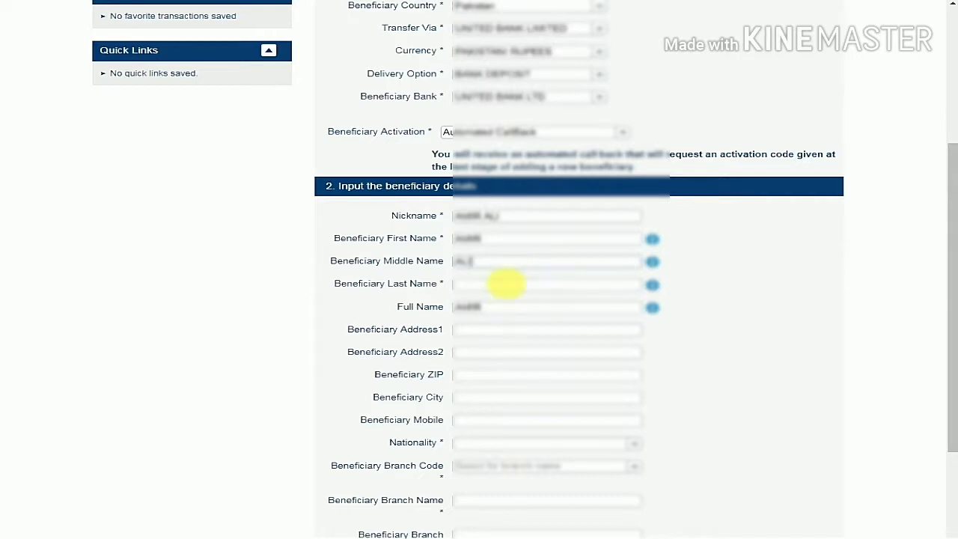
left_click(512, 284)
left_click(514, 263)
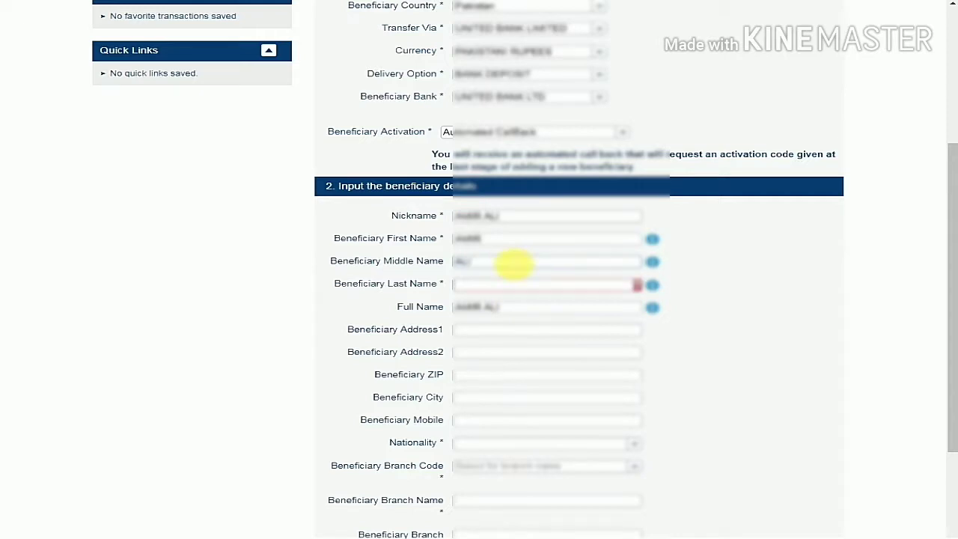
key("BackSpace")
key("BackSpace")
key("BackSpace")
left_click(515, 285)
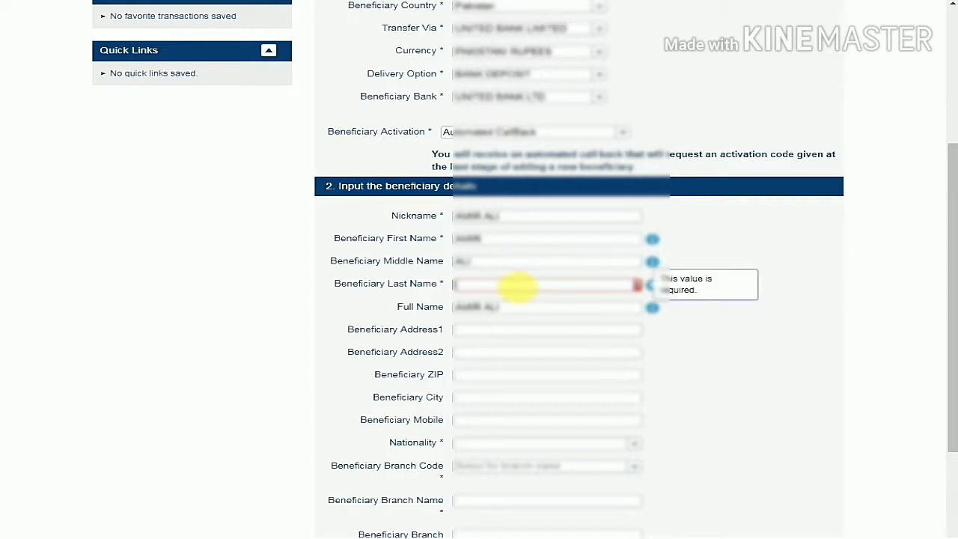
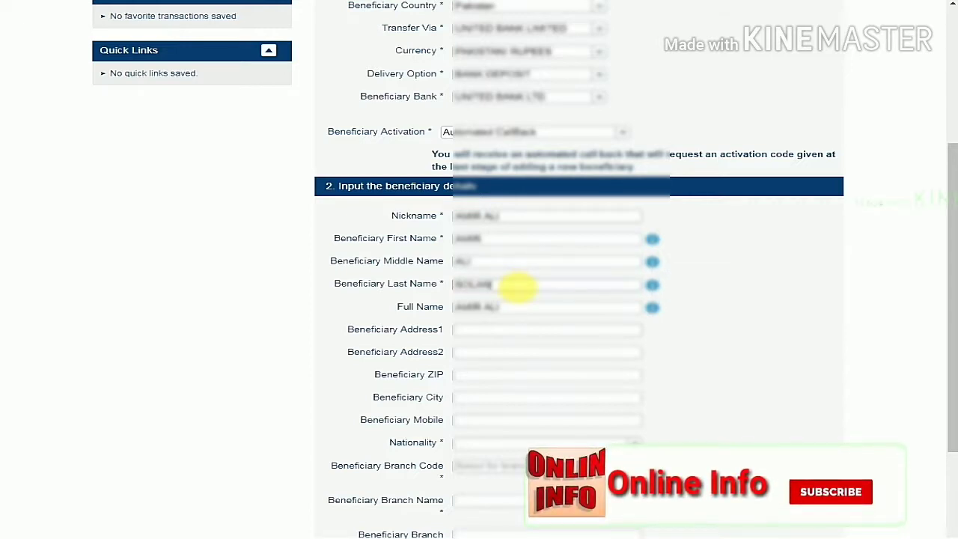
Enter the beneficiary's address line, ZIP code and city
left_click(503, 331)
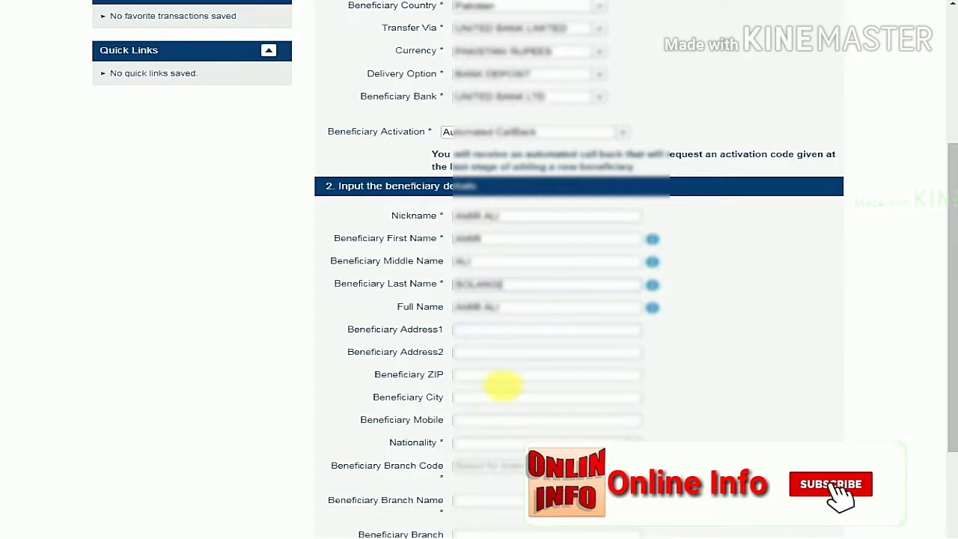
left_click(501, 351)
left_click(507, 331)
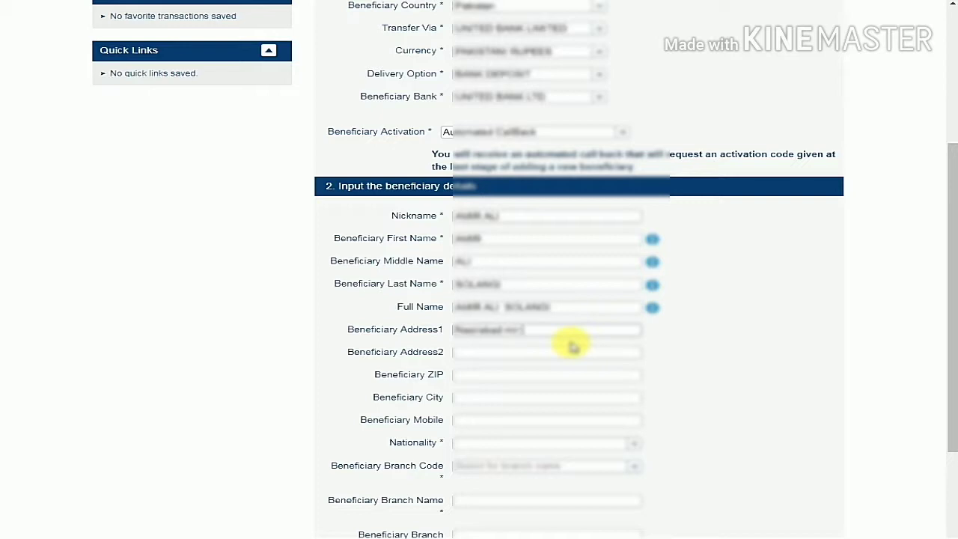
type("bahd")
type("hd")
type("a")
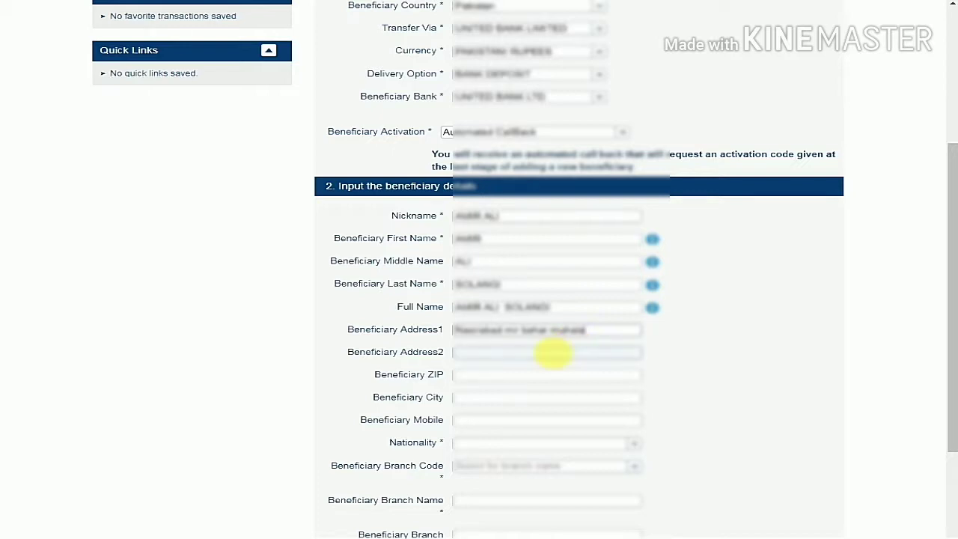
left_click(551, 357)
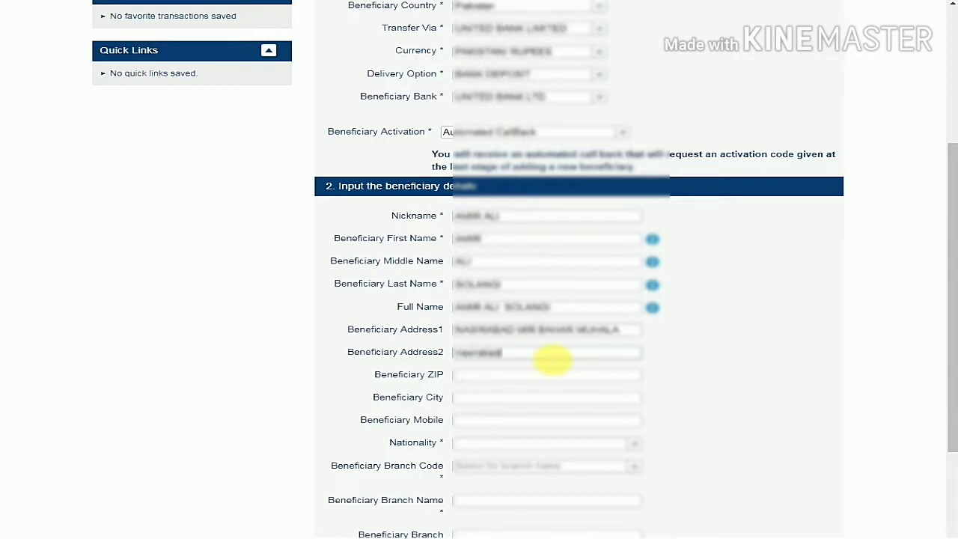
left_click(571, 379)
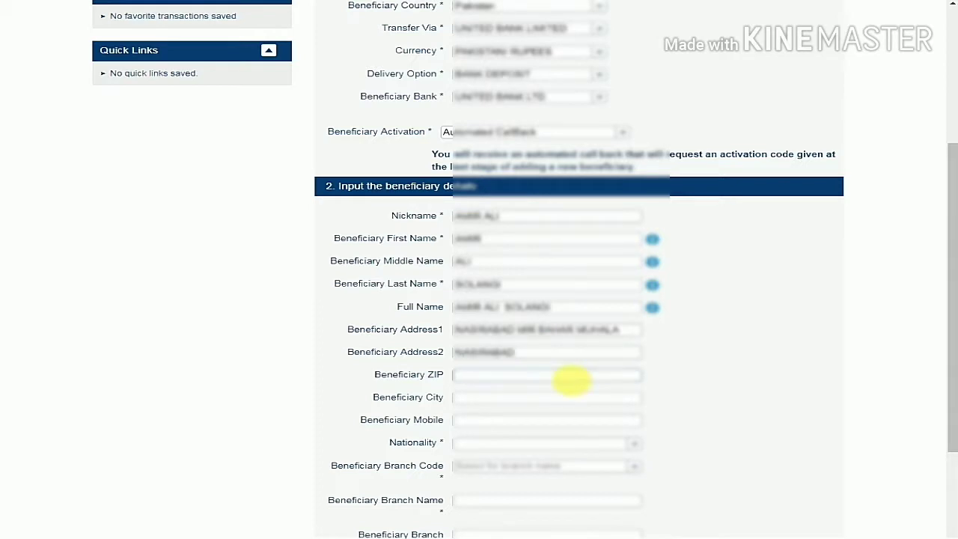
type("77250")
scroll(571, 391, "down", 3)
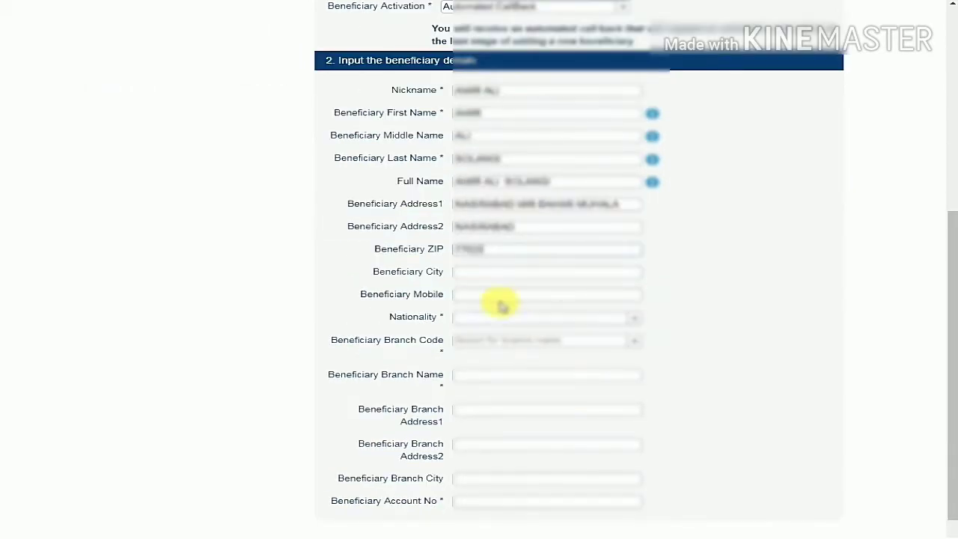
left_click(533, 274)
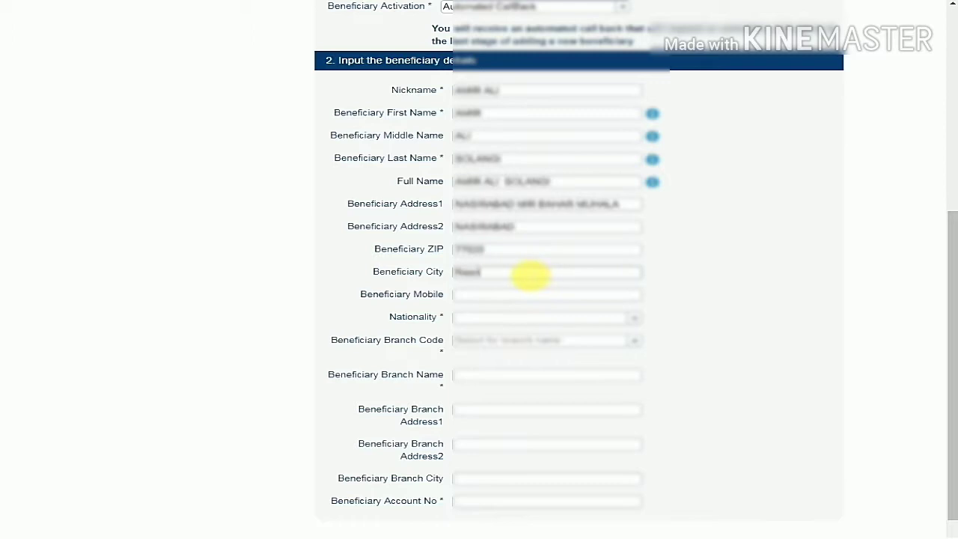
type("Nasirabad")
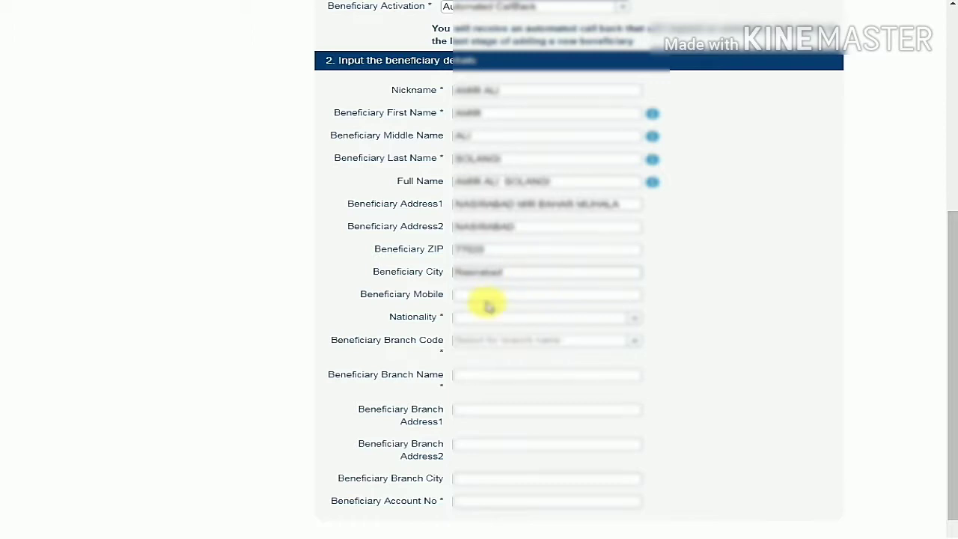
left_click(492, 297)
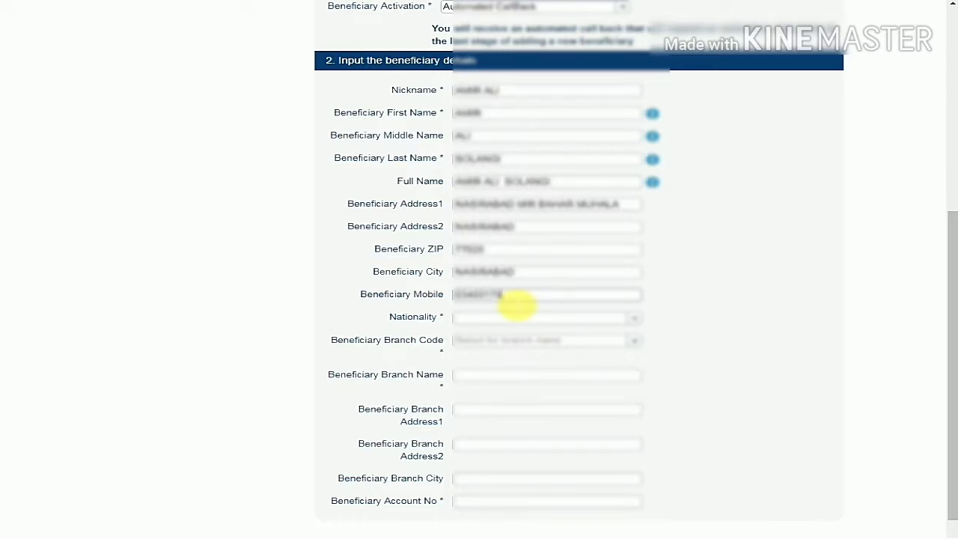
Pick Pakistan from the Nationality list
left_click(636, 322)
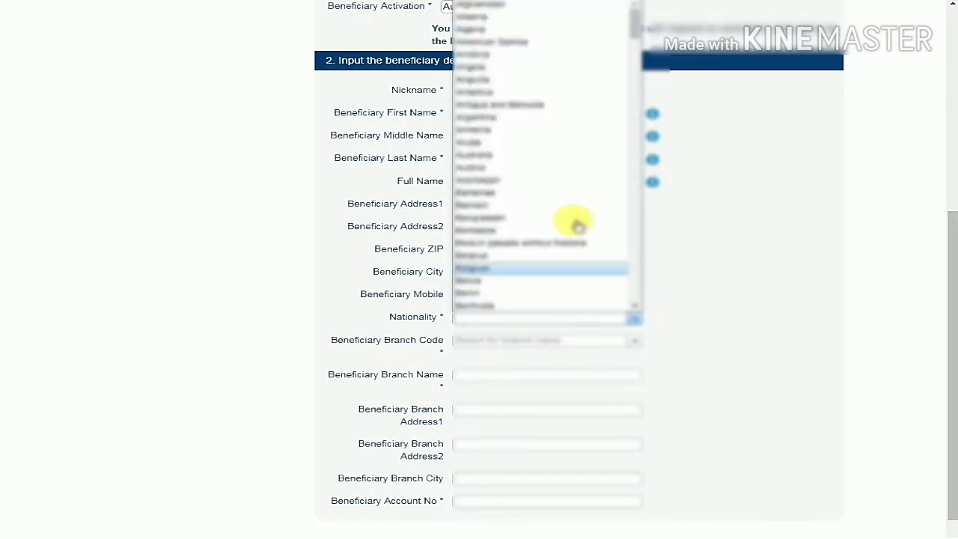
scroll(558, 145, "down", 10)
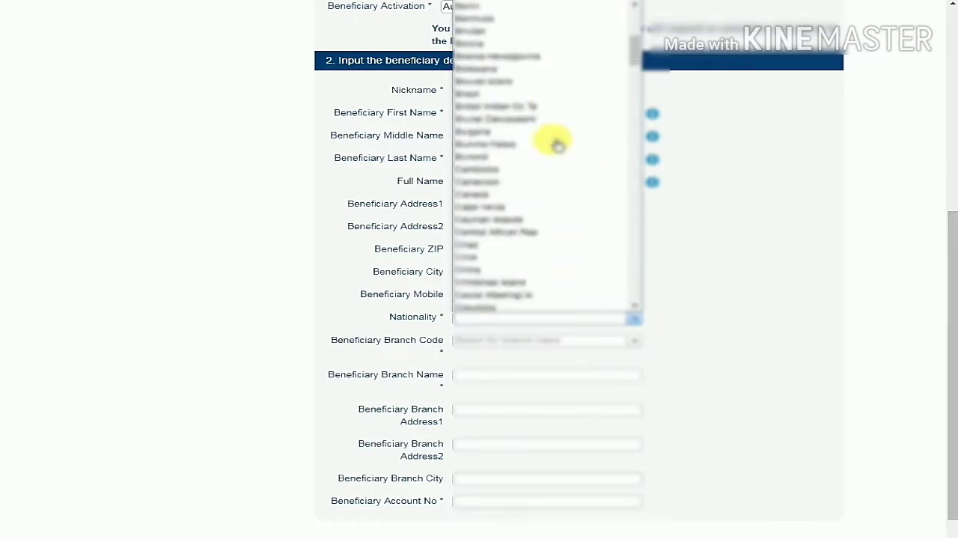
scroll(558, 144, "down", 10)
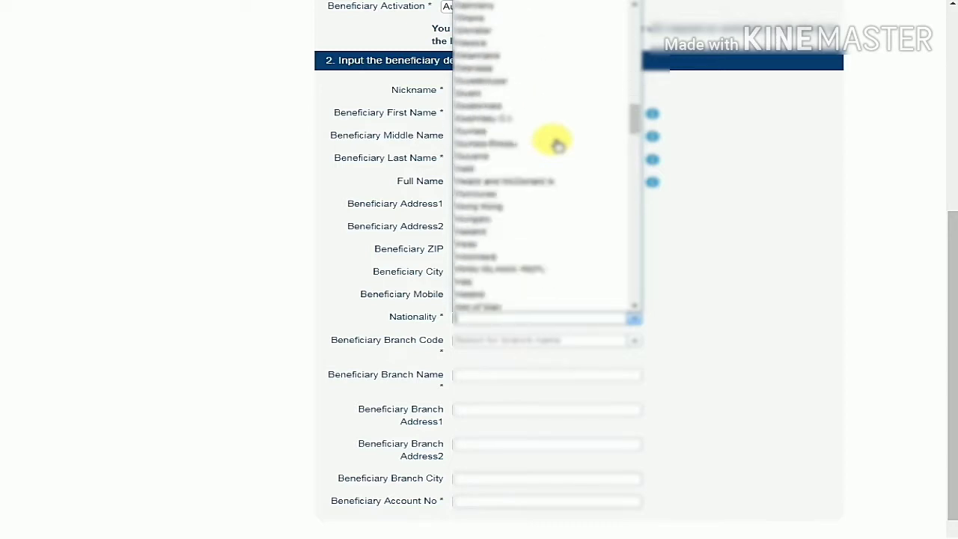
scroll(558, 145, "down", 10)
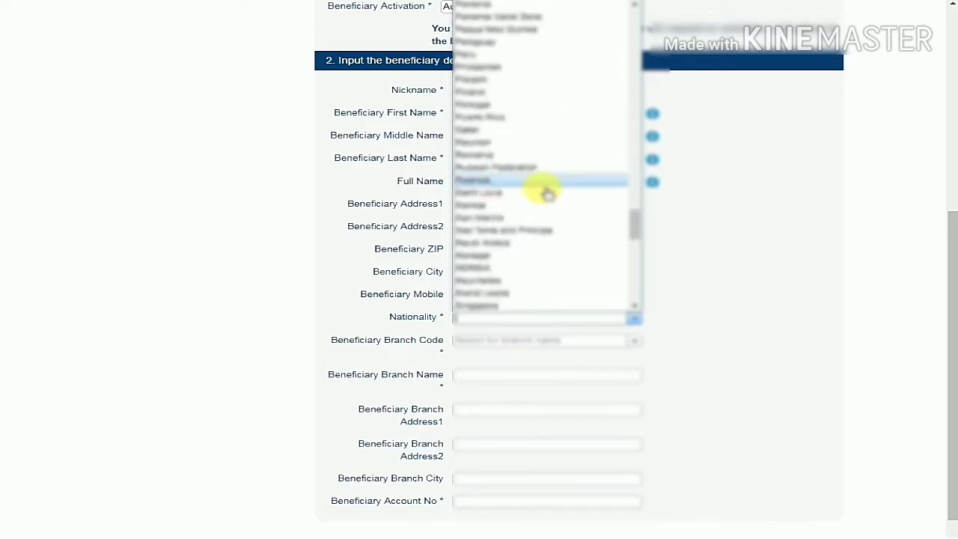
scroll(549, 149, "up", 2)
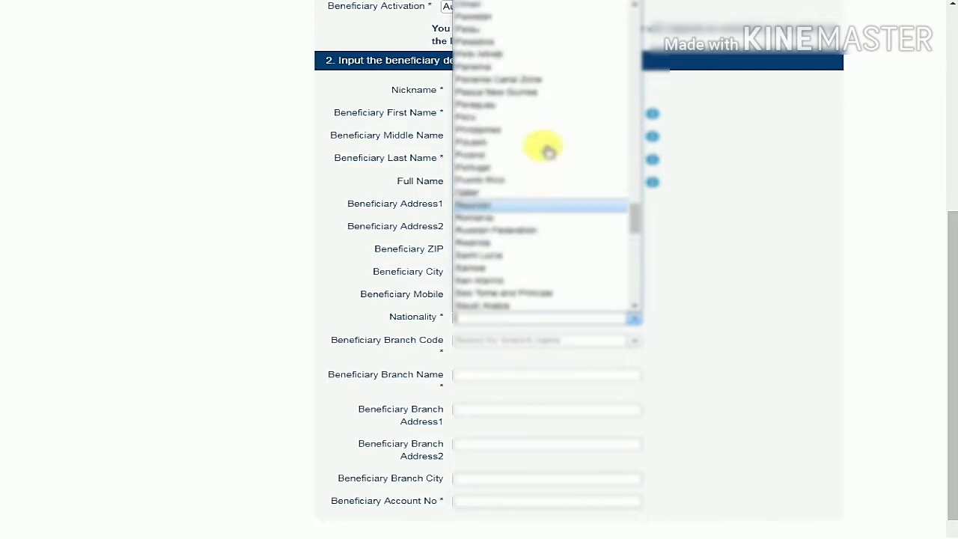
left_click(495, 22)
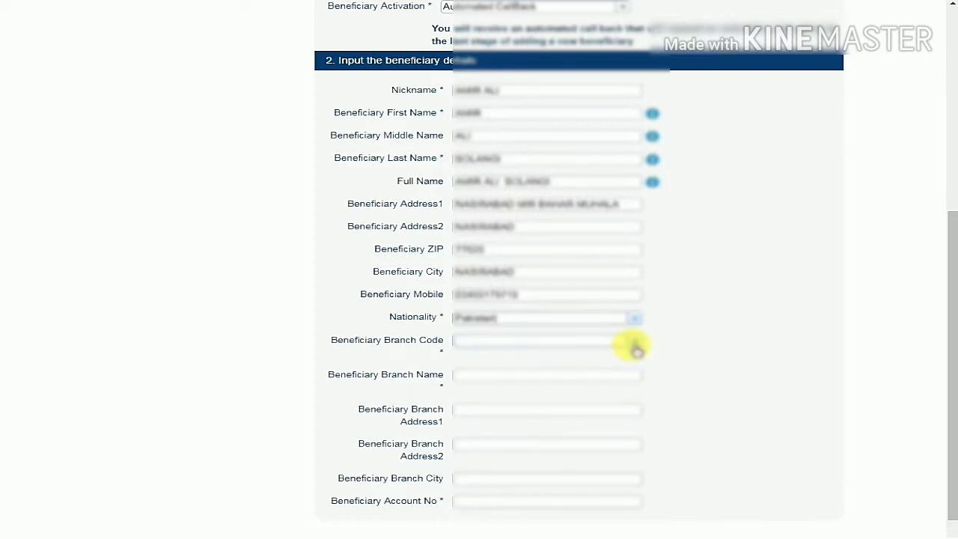
Select the suggested beneficiary branch for code 1301
left_click(635, 346)
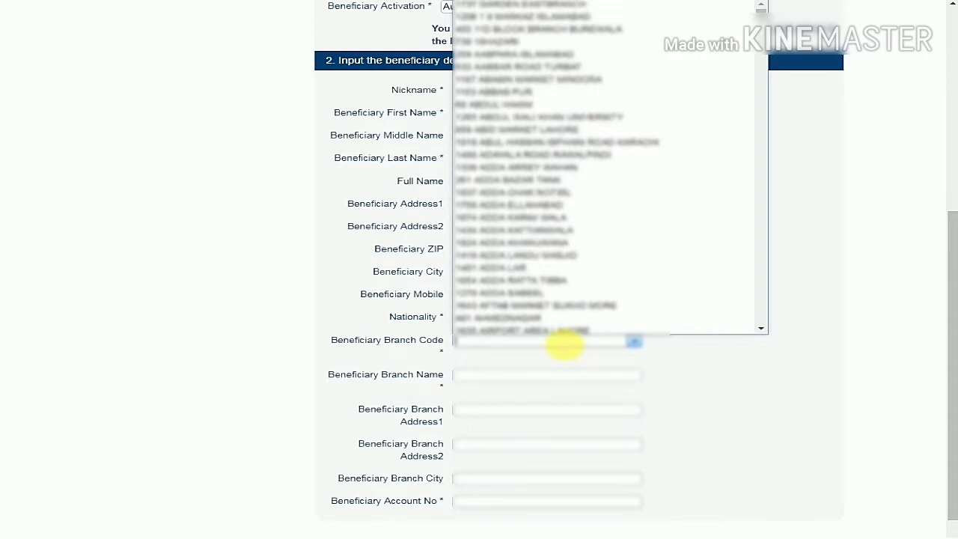
type("1301")
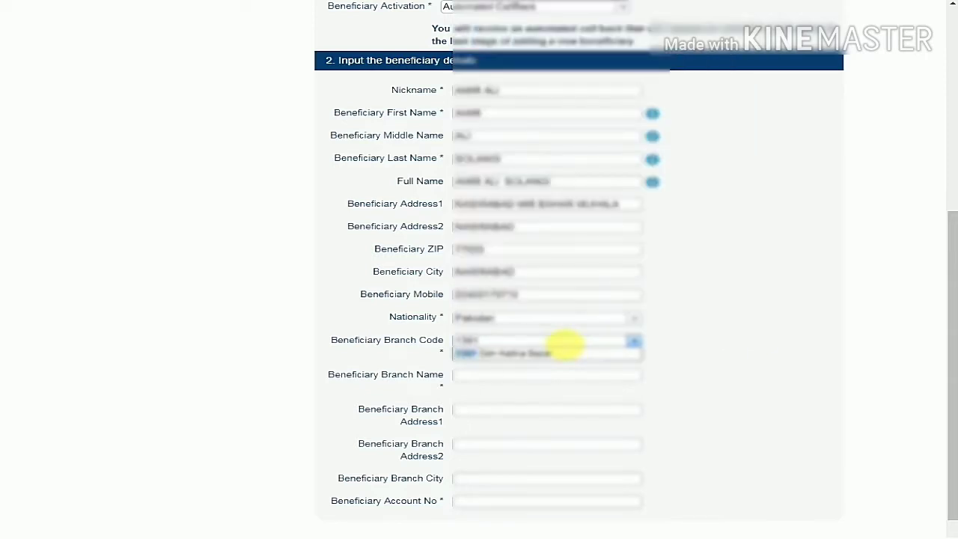
left_click(544, 356)
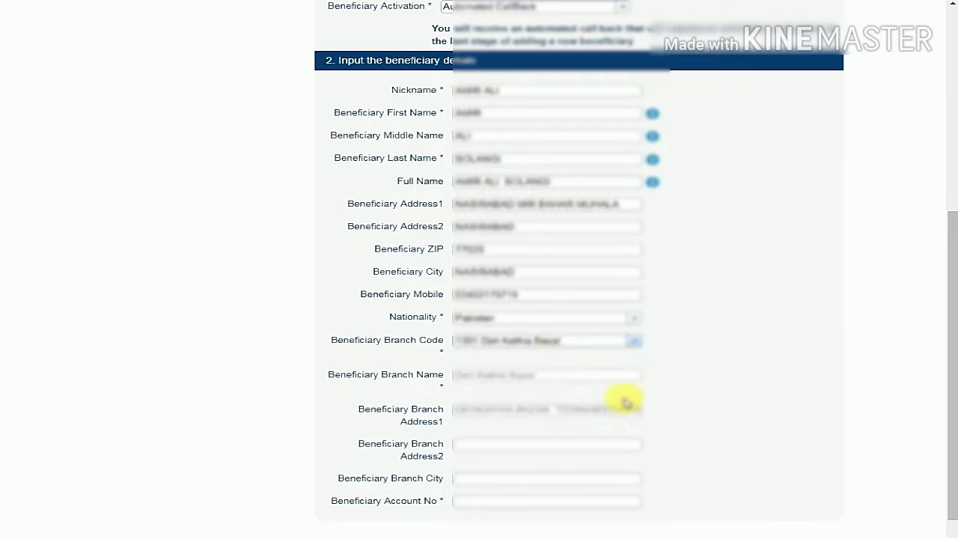
scroll(614, 386, "down", 1)
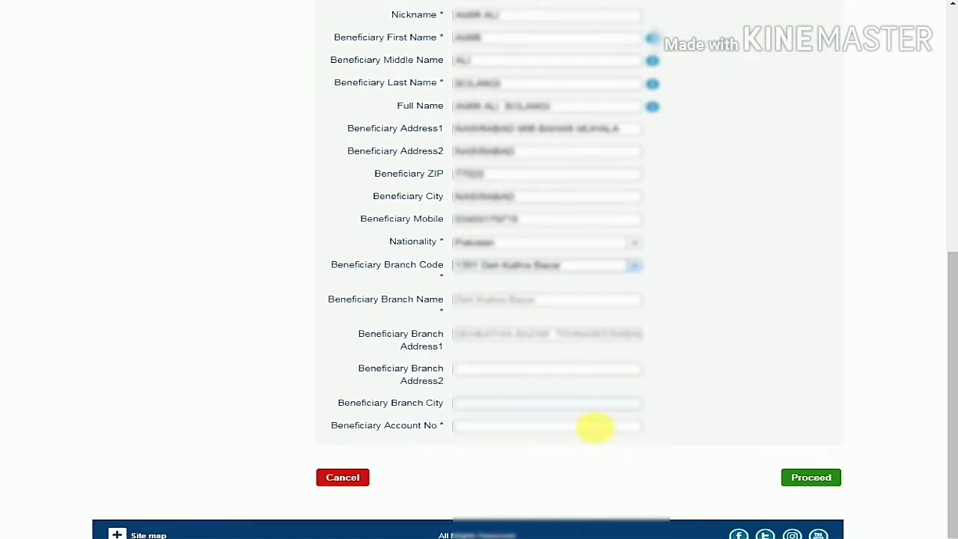
Fill in the second branch address line and the branch city
left_click(606, 405)
left_click(603, 371)
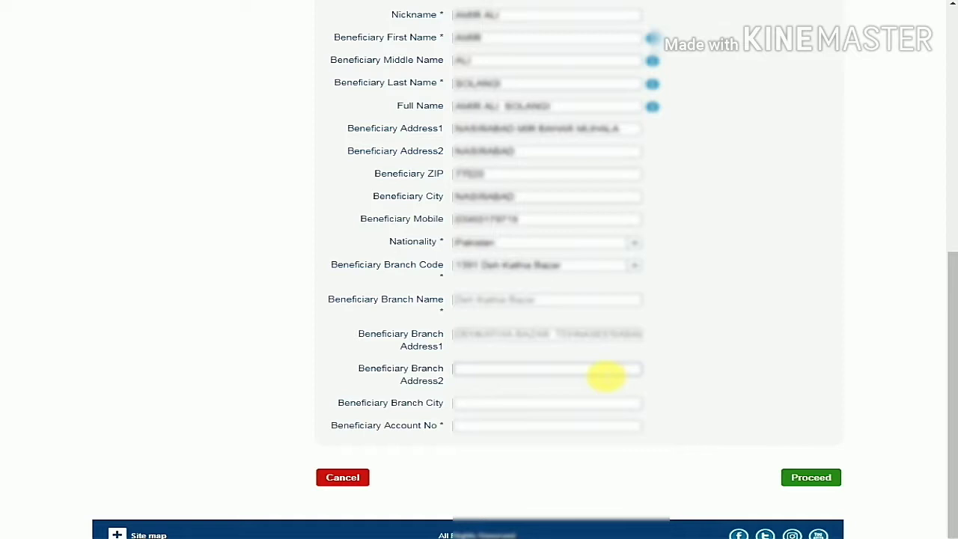
type("irabad kat hydhy")
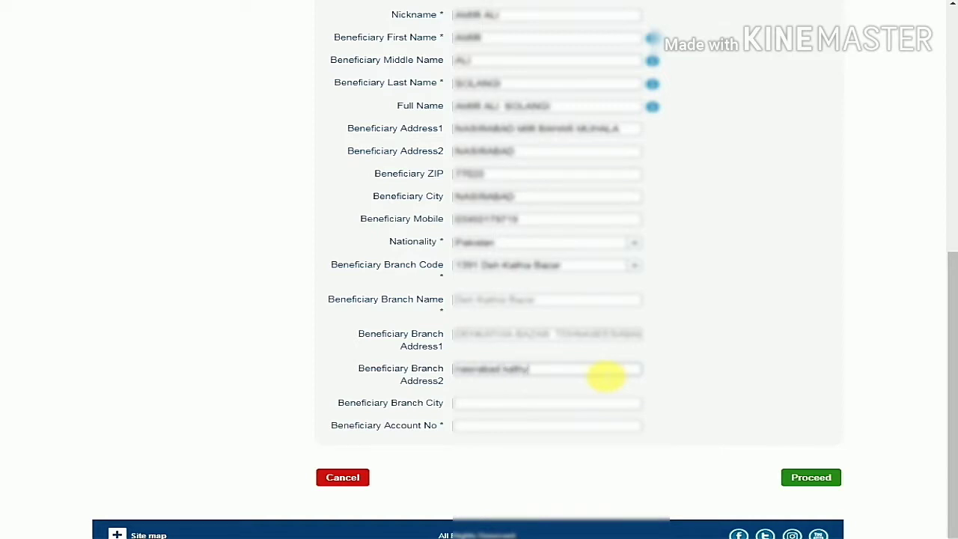
type("a bazar")
left_click(544, 405)
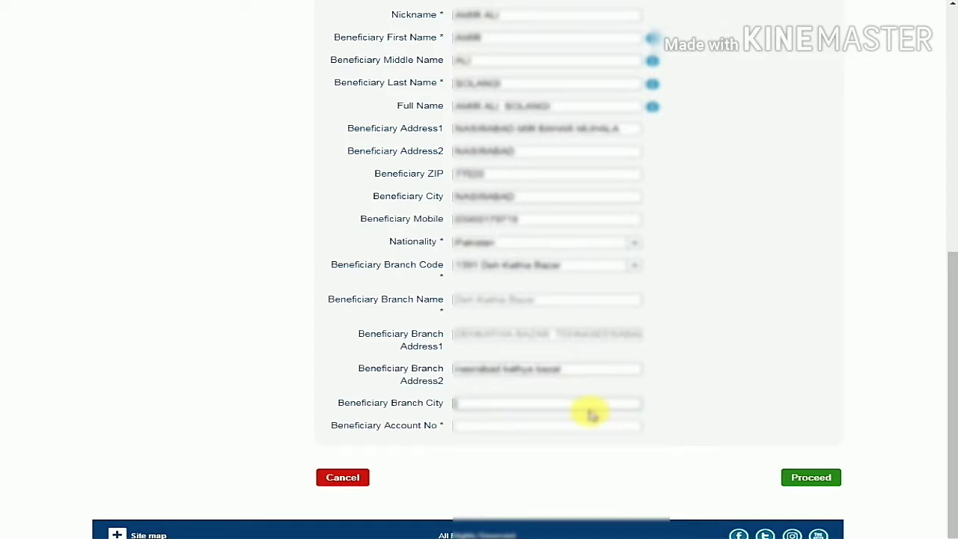
type("Nasirabad")
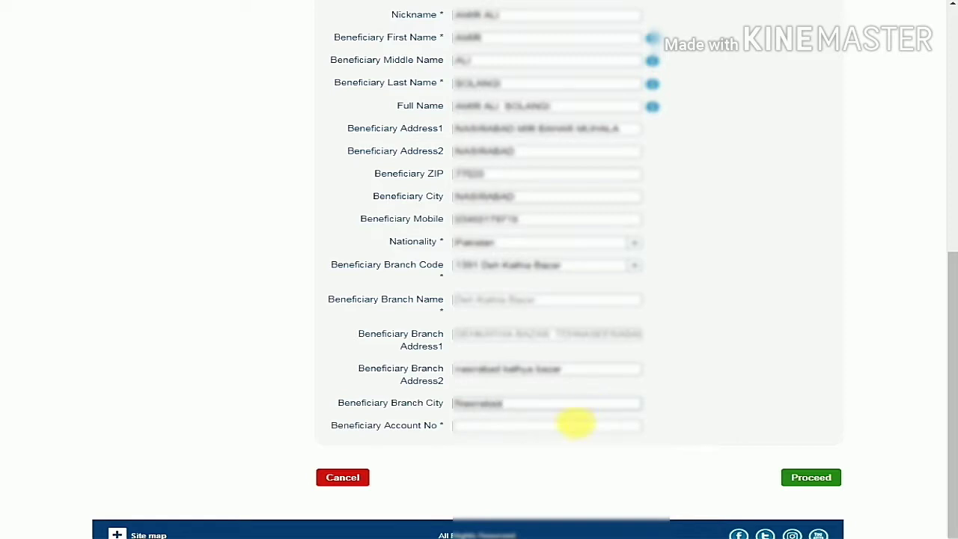
Enter the beneficiary's IBAN account number
left_click(575, 423)
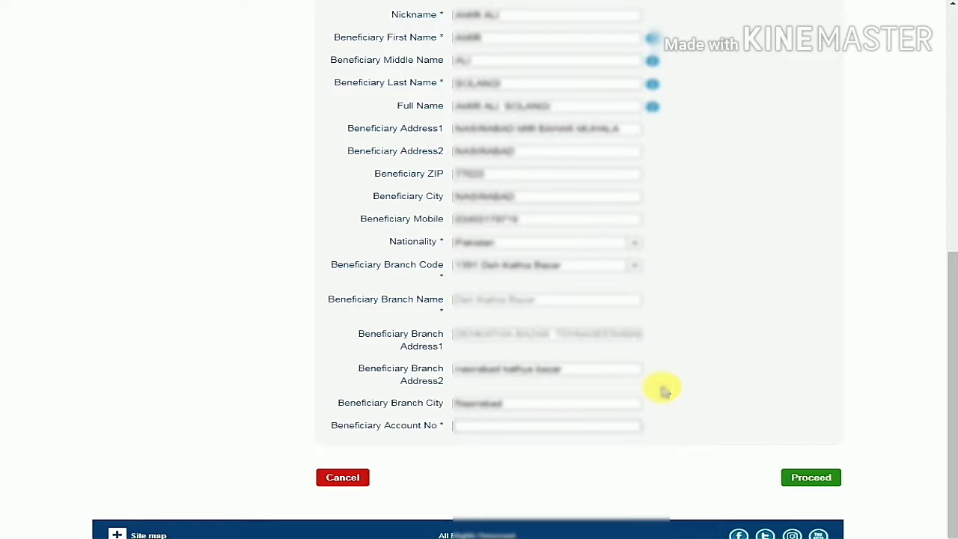
type("0")
key("BackSpace")
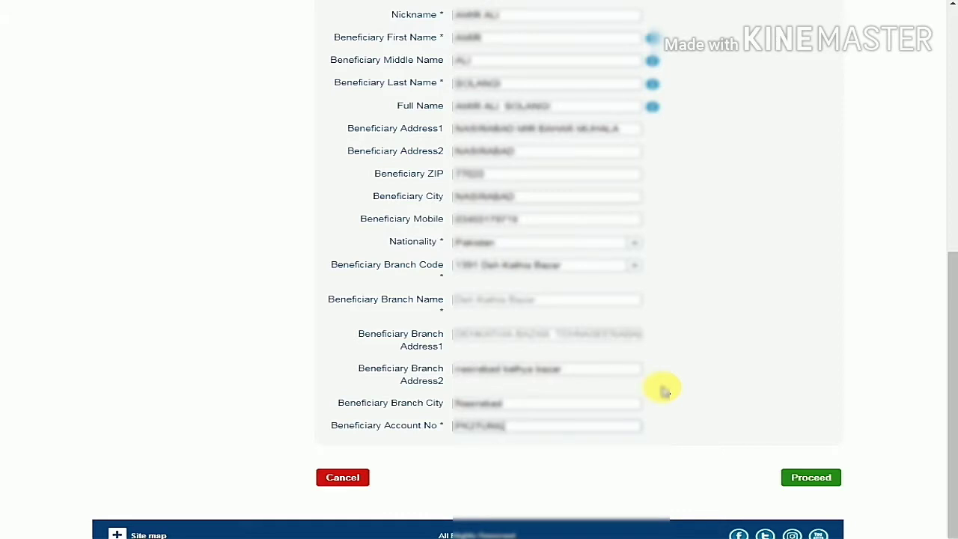
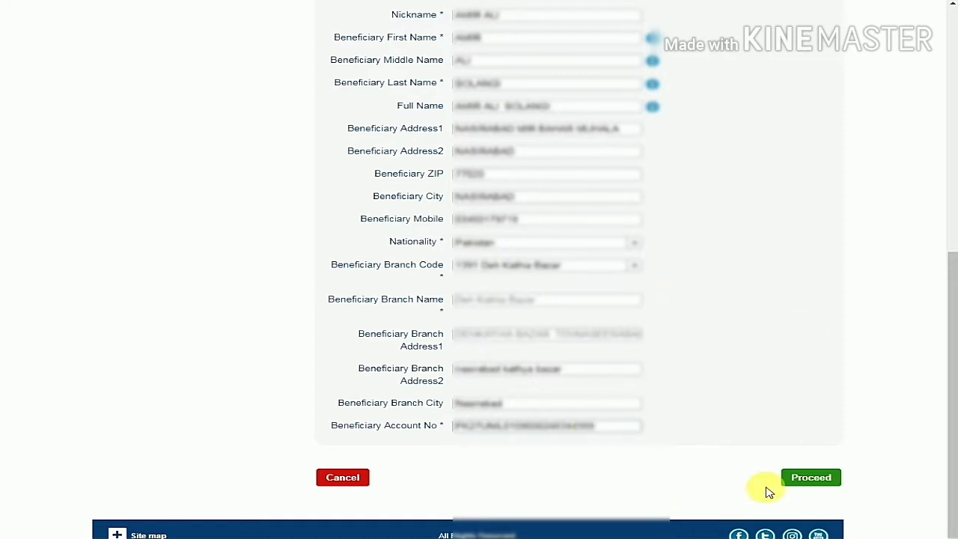
Submit the beneficiary details, review them on the Confirmation page, and confirm
left_click(827, 480)
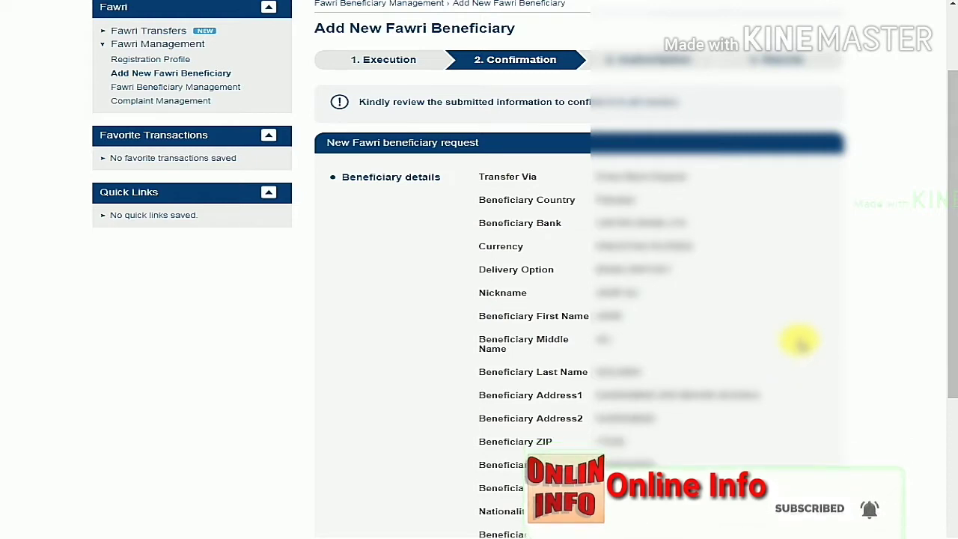
scroll(800, 343, "down", 2)
scroll(800, 342, "down", 2)
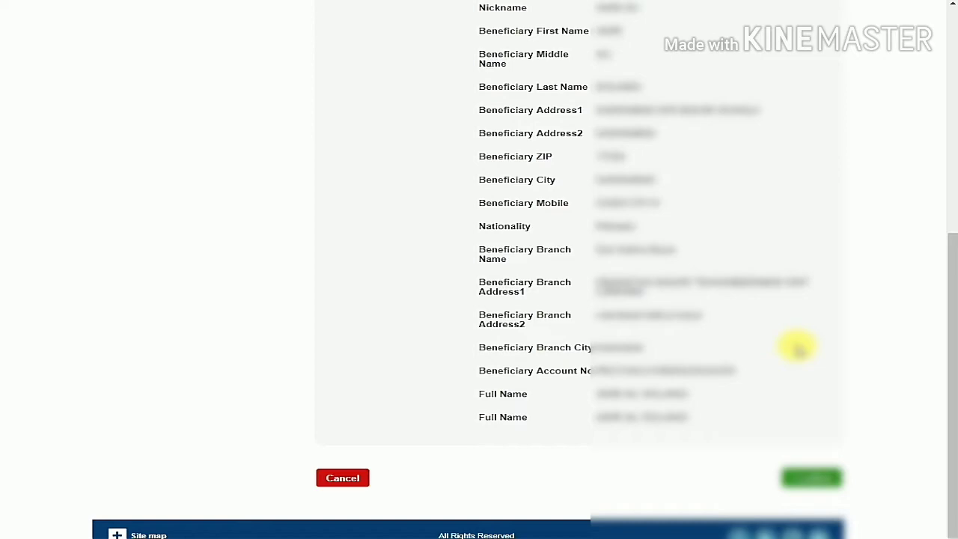
scroll(798, 346, "up", 3)
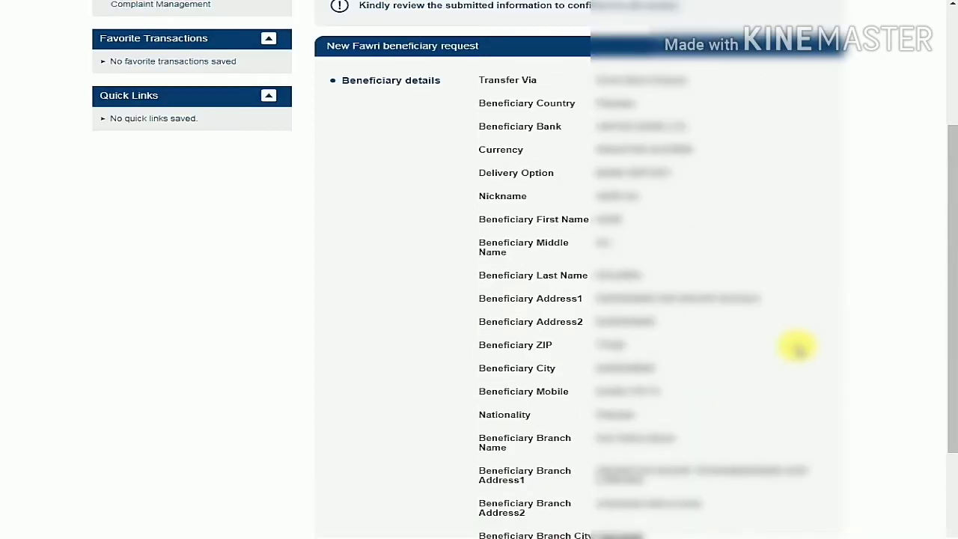
scroll(798, 346, "down", 3)
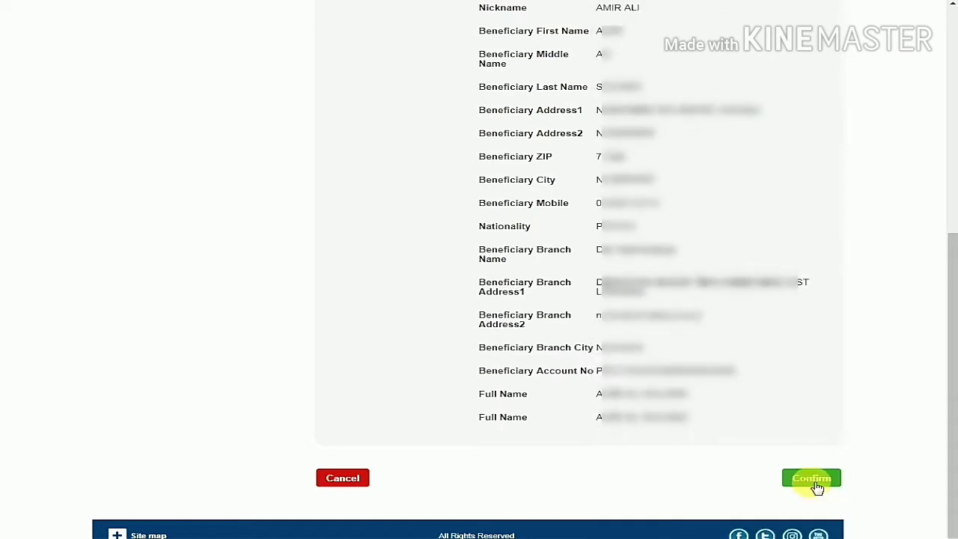
left_click(814, 481)
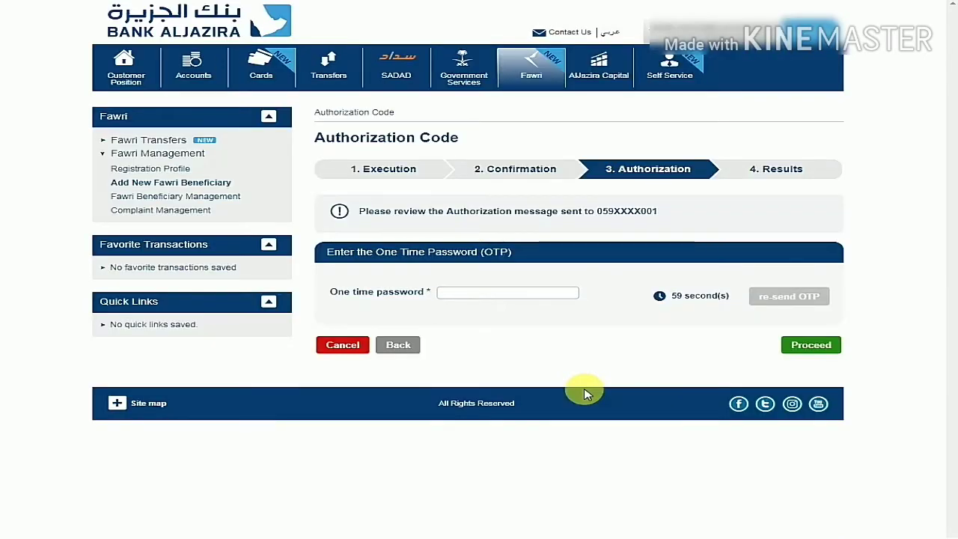
Enter the SMS one-time password and submit it to authorize
left_click(546, 298)
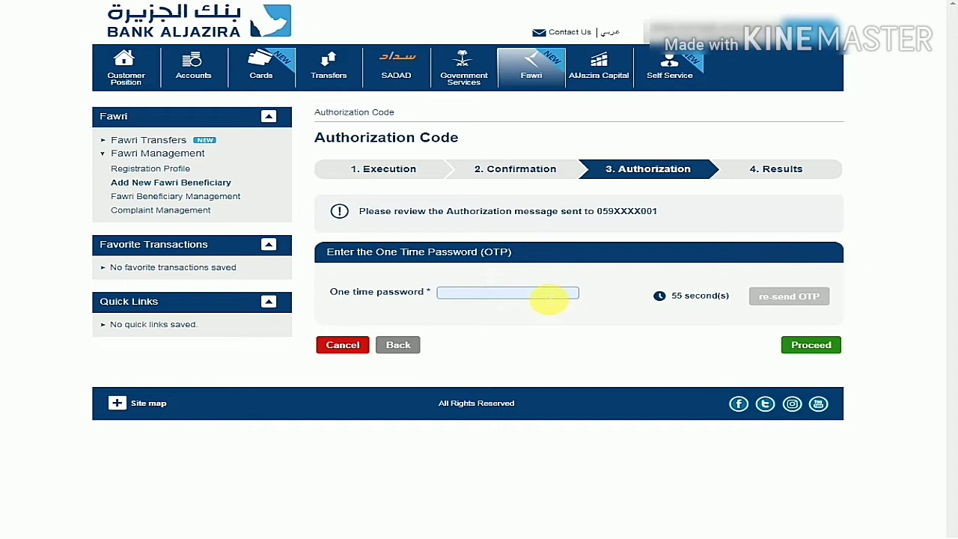
left_click(558, 299)
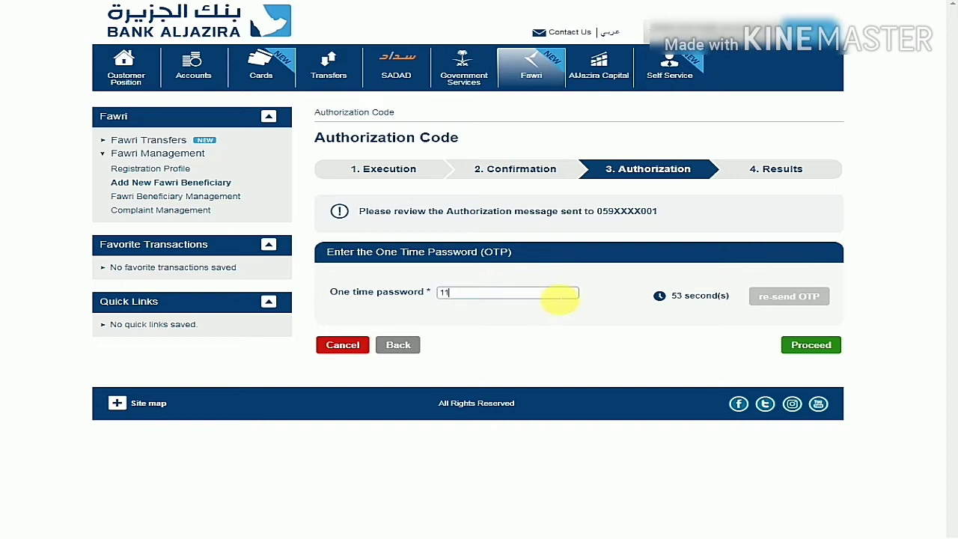
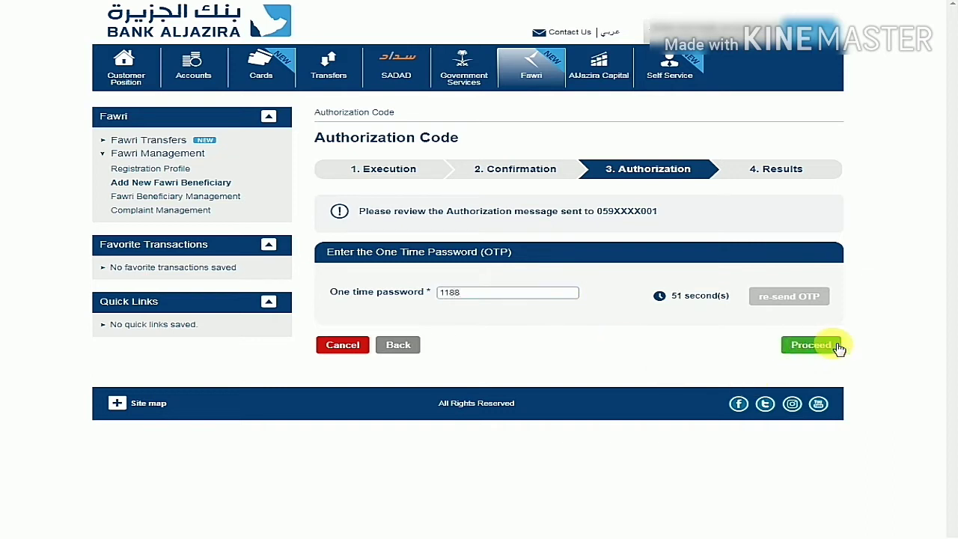
left_click(811, 345)
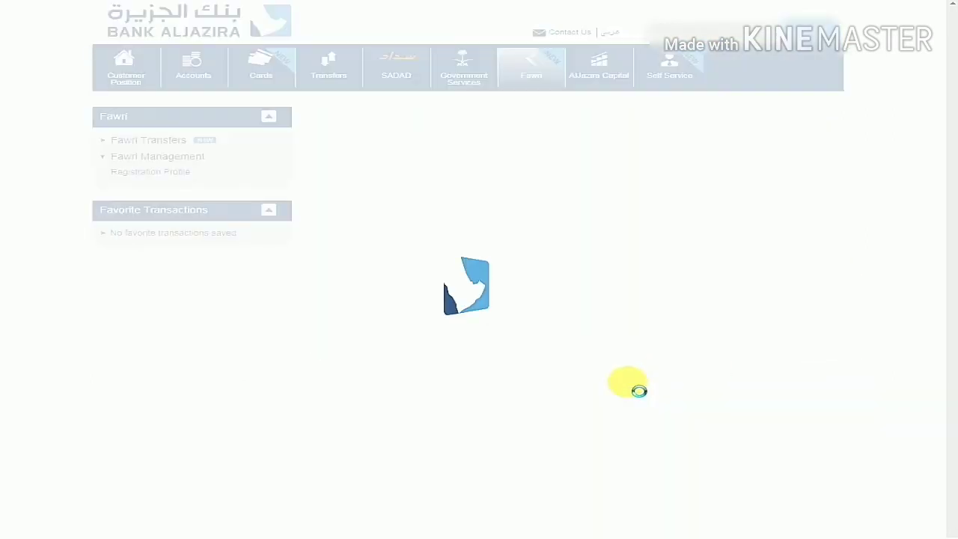
Scroll through the Results page to review the activation code and beneficiary details
scroll(638, 390, "down", 2)
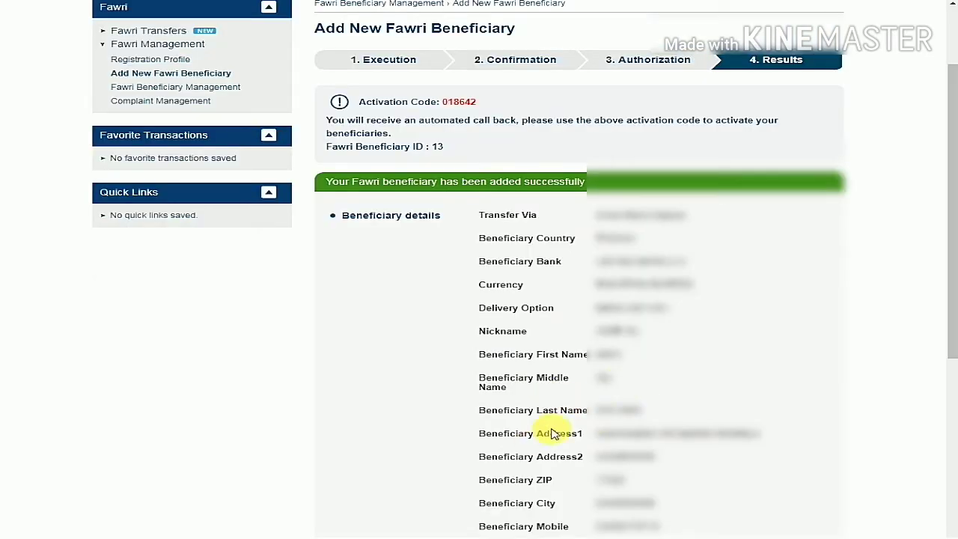
scroll(606, 359, "down", 1)
scroll(608, 365, "down", 2)
scroll(608, 360, "up", 3)
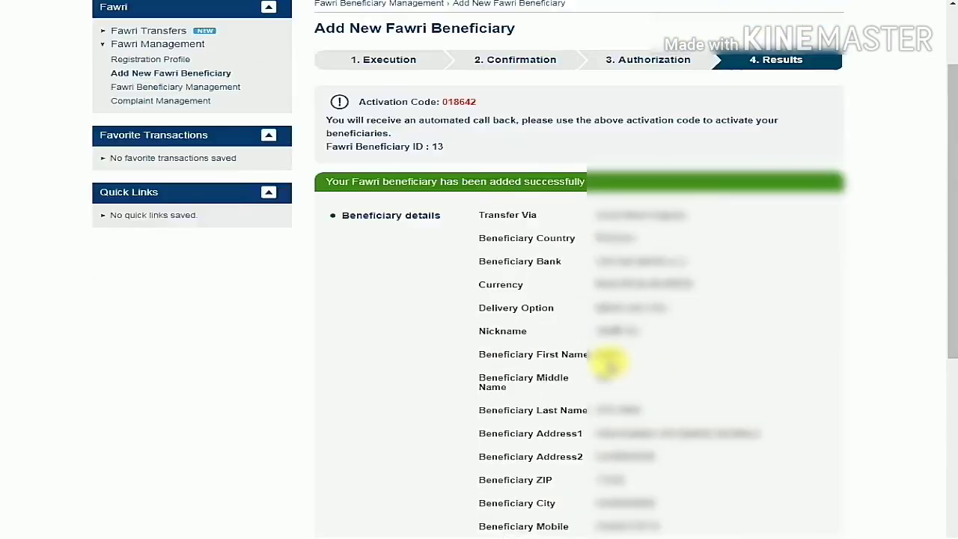